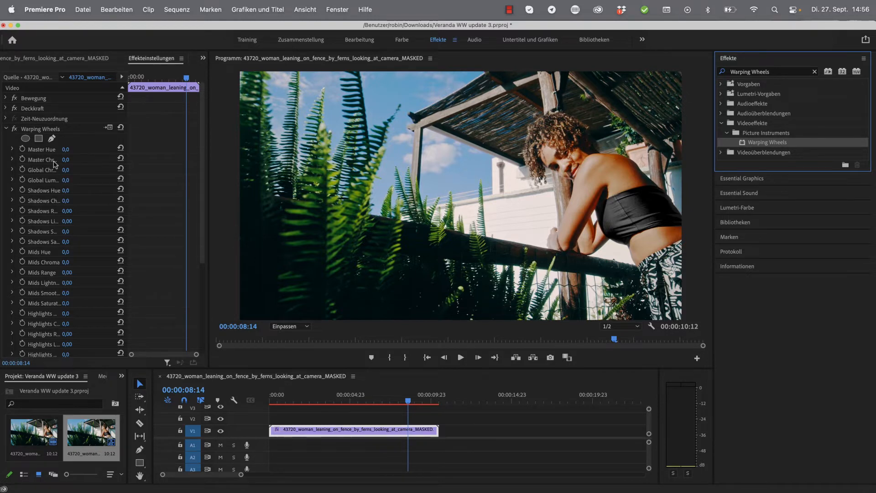
- Open the setup window of the Warping Wheels effect applied to the clip
{"action": "left_click", "coordinate": [113, 122]}
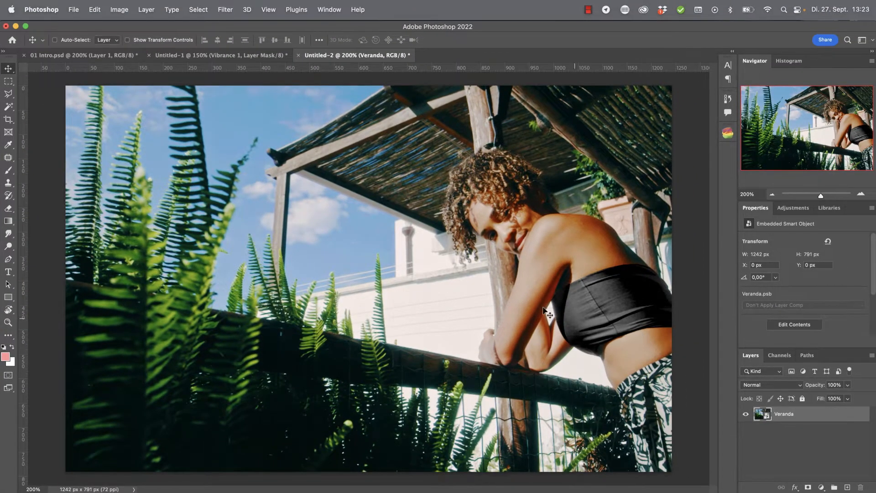
- In Photoshop, open the Picture Instruments Warping Wheels filter for the Veranda smart object layer
{"action": "left_click", "coordinate": [225, 10]}
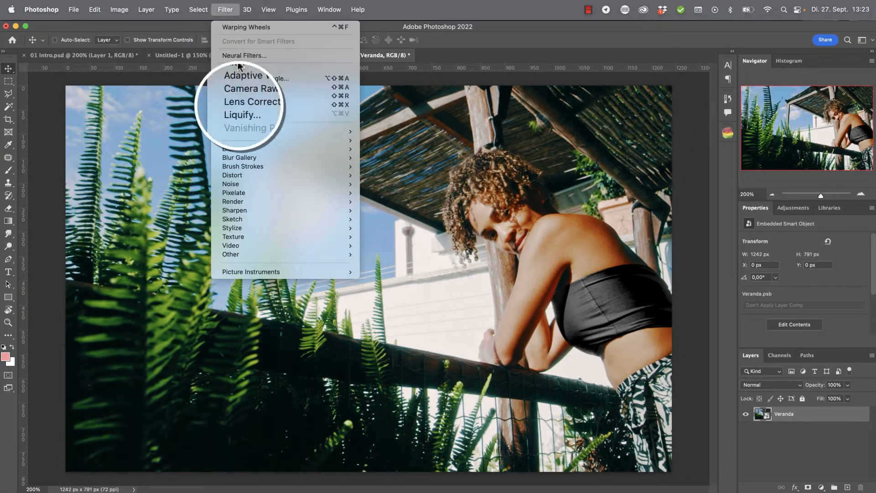
{"action": "mouse_move", "coordinate": [274, 272]}
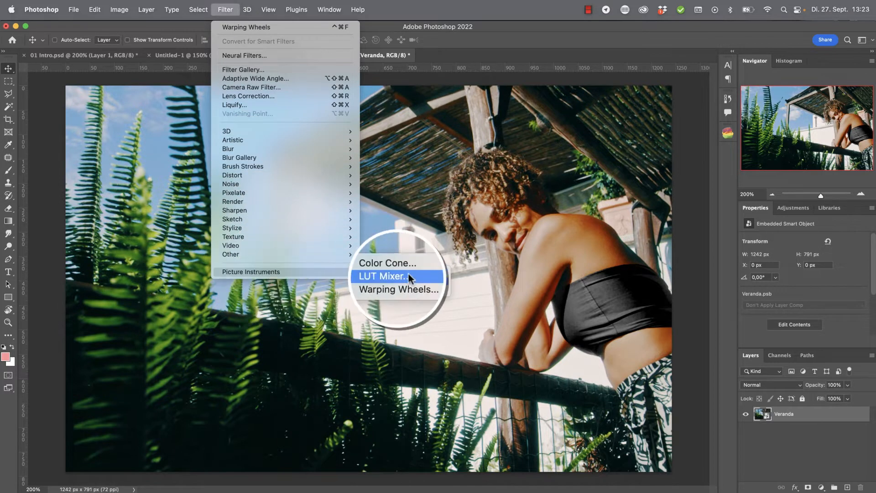
{"action": "left_click", "coordinate": [403, 289]}
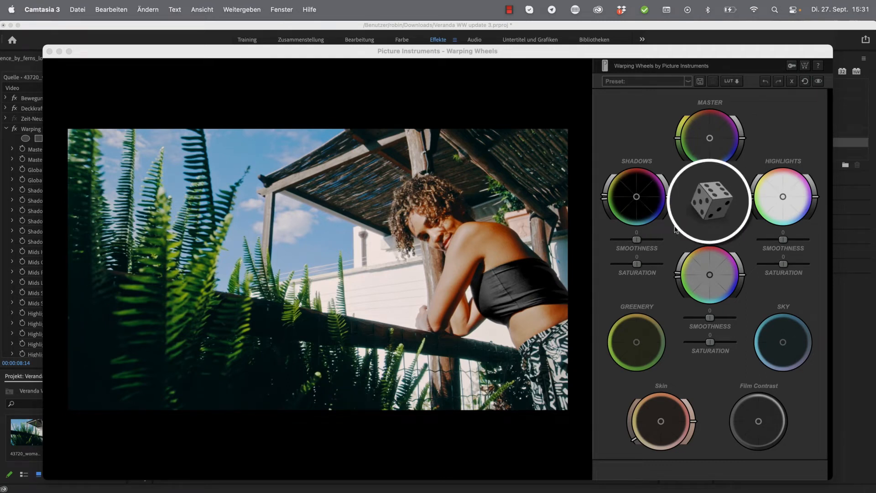
- In the Warping Wheels window over Premiere Pro, generate a series of random looks with the dice and return to the previous one
{"action": "left_click", "coordinate": [713, 205]}
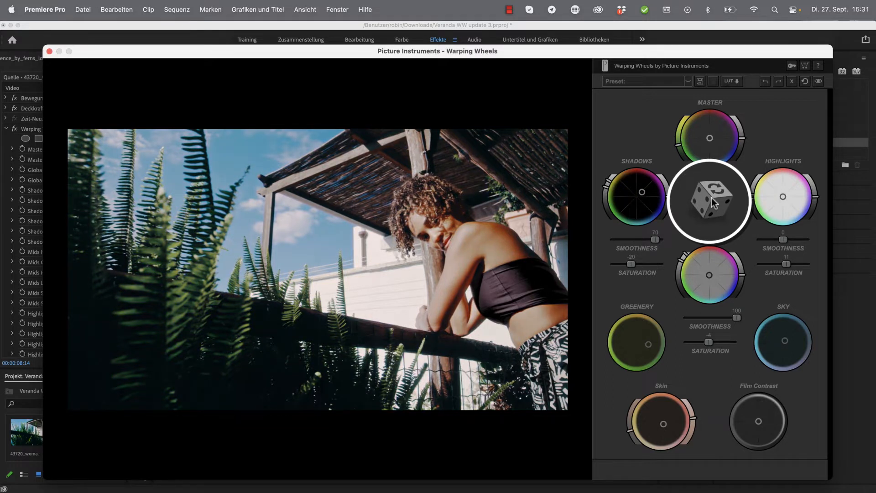
{"action": "left_click", "coordinate": [713, 203]}
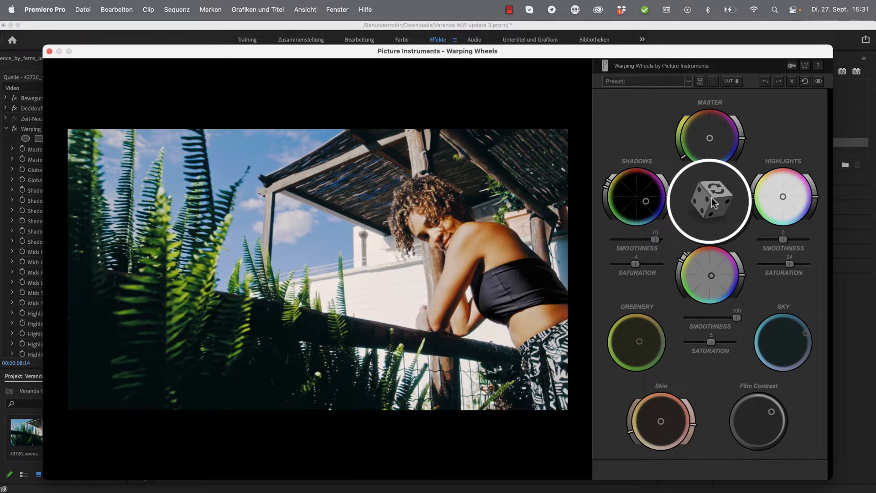
{"action": "left_click", "coordinate": [714, 203]}
{"action": "left_click", "coordinate": [714, 203]}
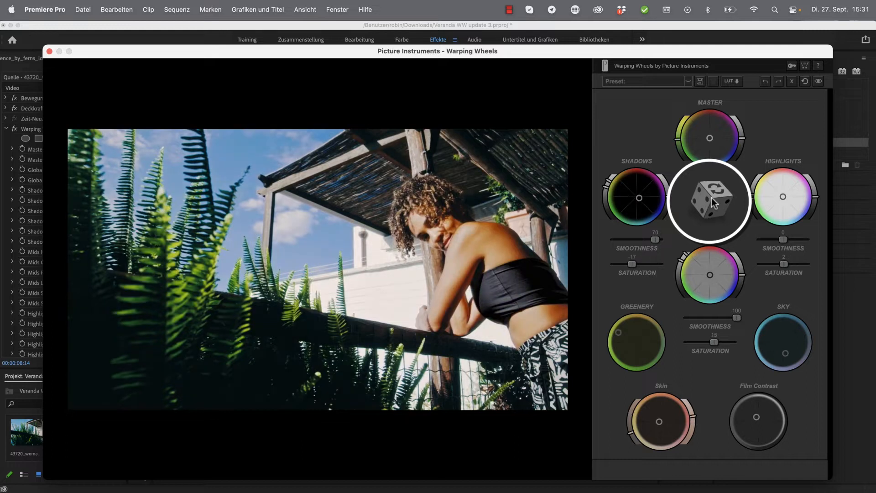
{"action": "left_click", "coordinate": [714, 203]}
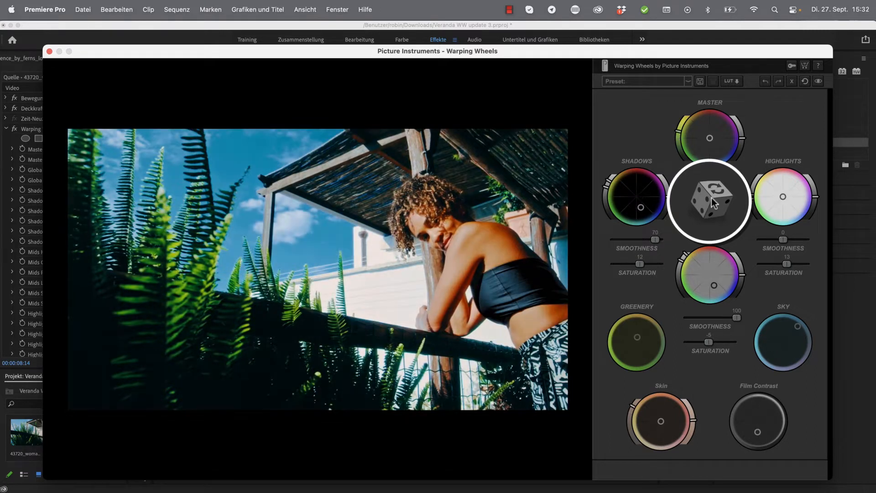
{"action": "left_click", "coordinate": [714, 203]}
{"action": "left_click", "coordinate": [714, 203]}
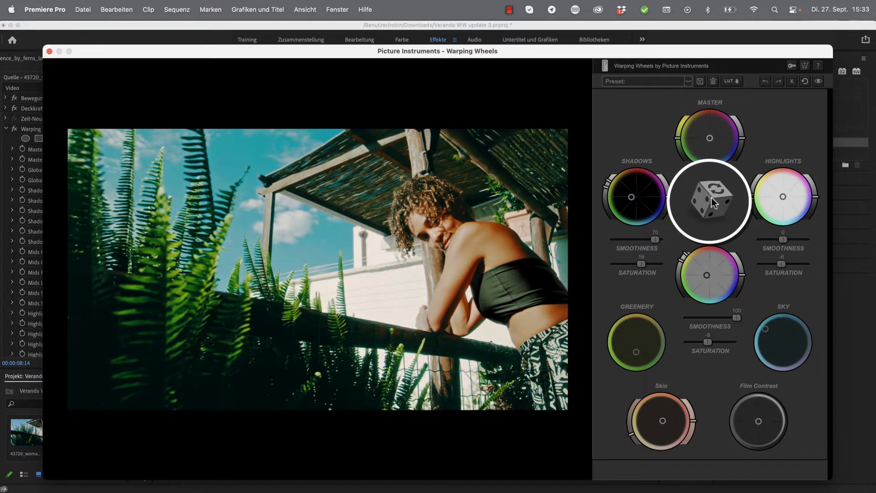
{"action": "left_click", "coordinate": [714, 203]}
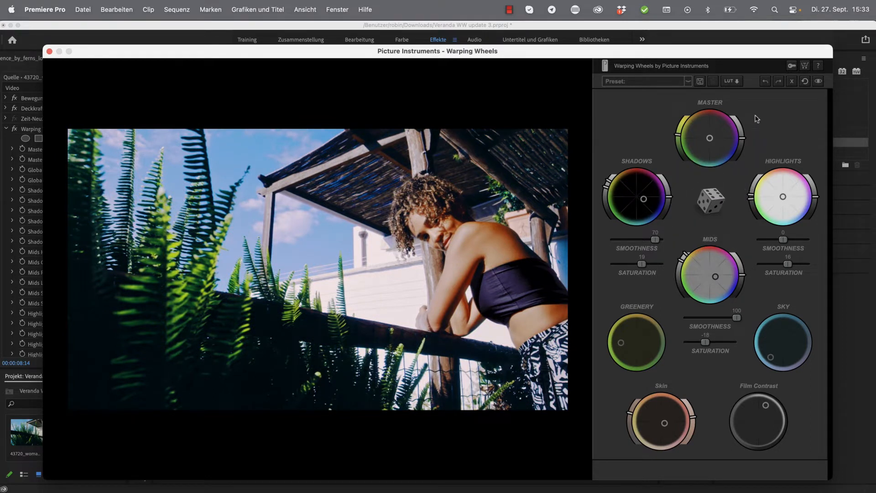
{"action": "left_click", "coordinate": [762, 82]}
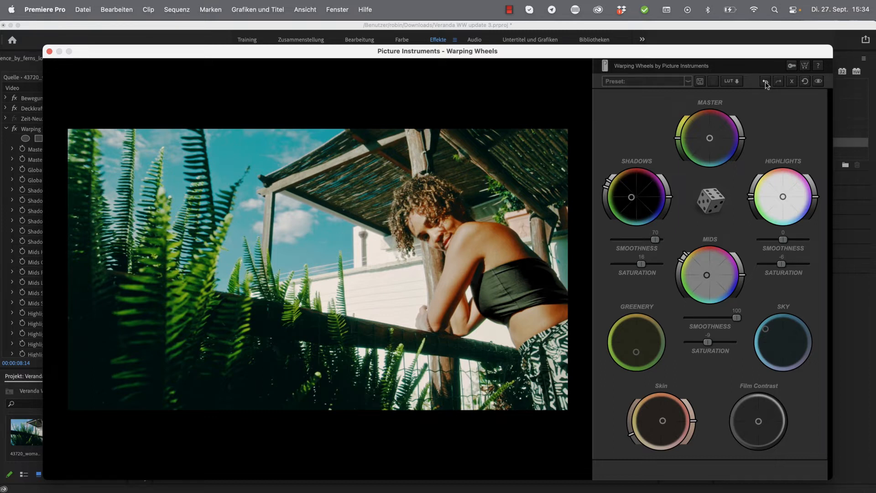
- Save the current look as a preset named "Woman on Veranda"
{"action": "left_click", "coordinate": [644, 81]}
{"action": "type", "text": "Woman on Veranda"}
{"action": "key", "text": "Return"}
{"action": "left_click", "coordinate": [700, 82]}
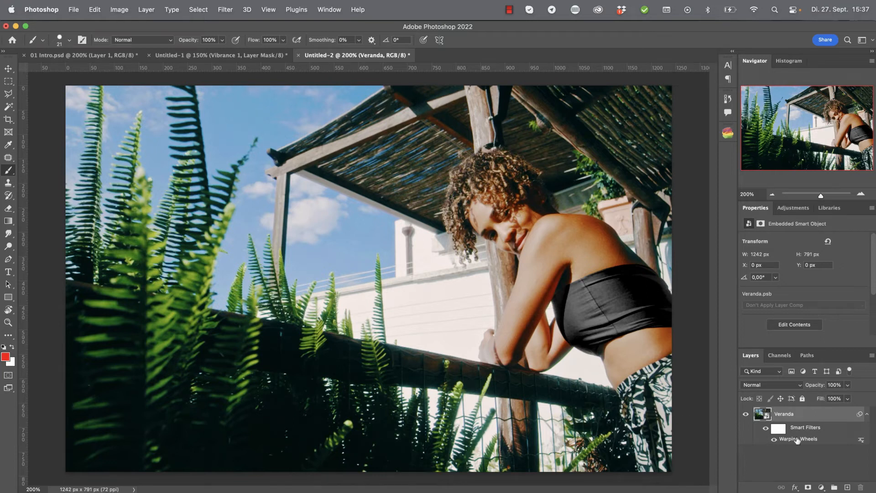
- In Photoshop, reopen the Veranda layer's Warping Wheels smart filter and apply the "Woman on Veranda" preset
{"action": "double_click", "coordinate": [797, 441]}
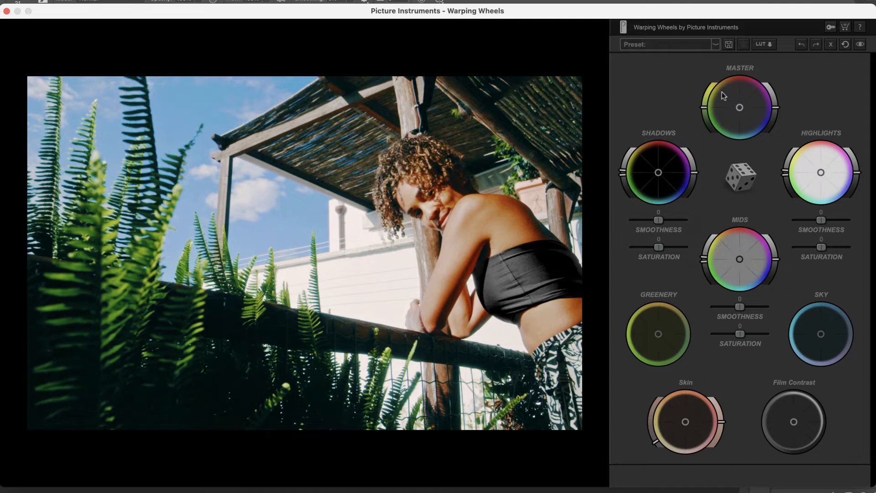
{"action": "left_click", "coordinate": [715, 45]}
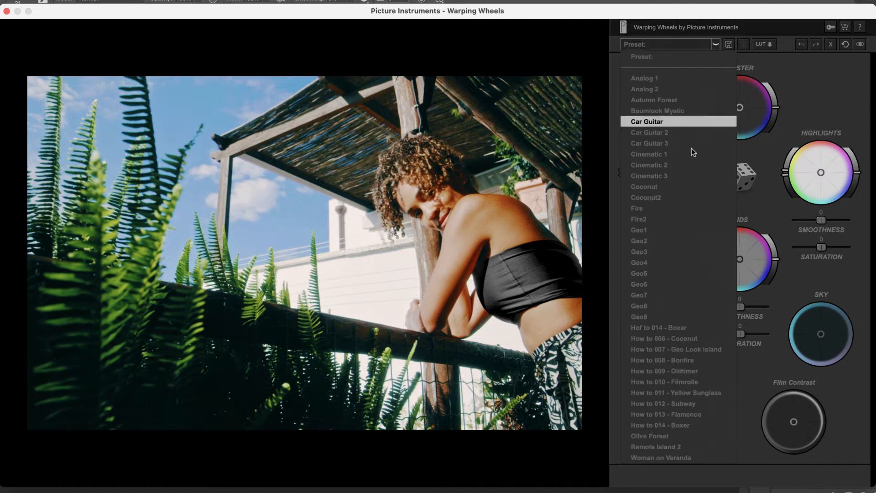
{"action": "left_click", "coordinate": [689, 458]}
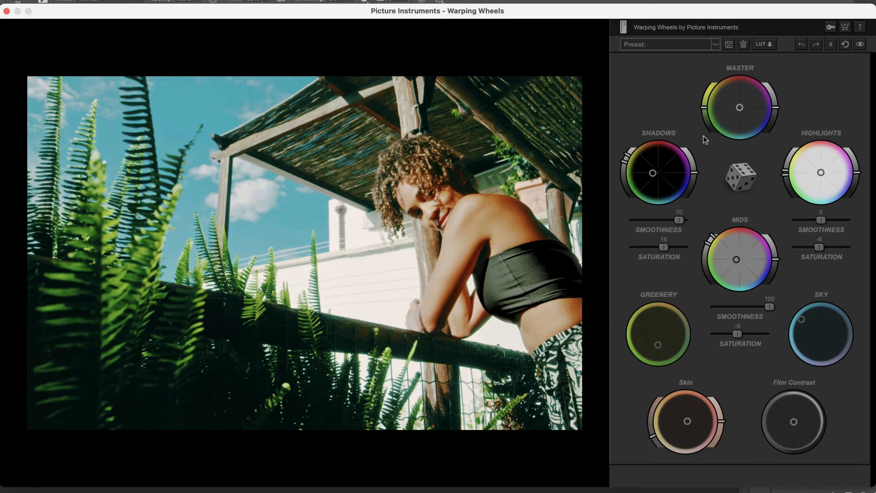
- Delete the "Woman on Veranda" preset
{"action": "left_click", "coordinate": [744, 44]}
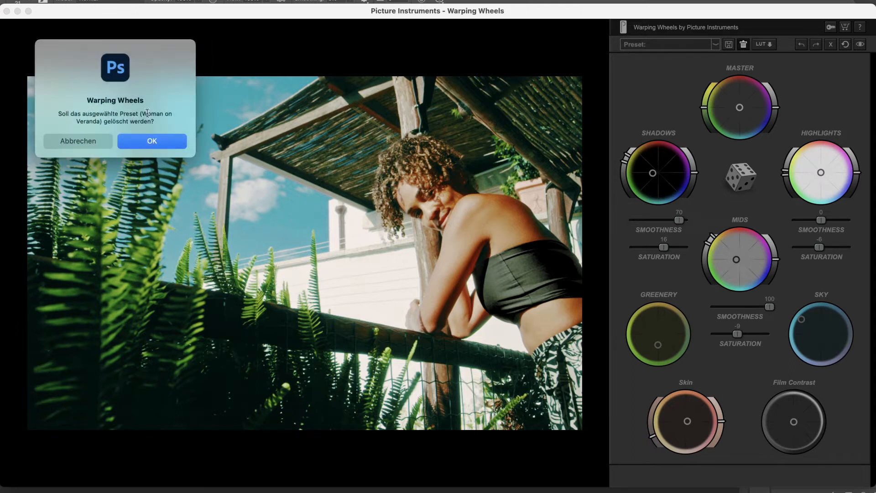
{"action": "left_click_drag", "start_coordinate": [141, 113], "coordinate": [158, 114]}
{"action": "left_click", "coordinate": [149, 146]}
- Export the current look as a LUT named "Woman on Veranda.cube" in the Looks folder
{"action": "left_click", "coordinate": [763, 45]}
{"action": "type", "text": "Woman on V"}
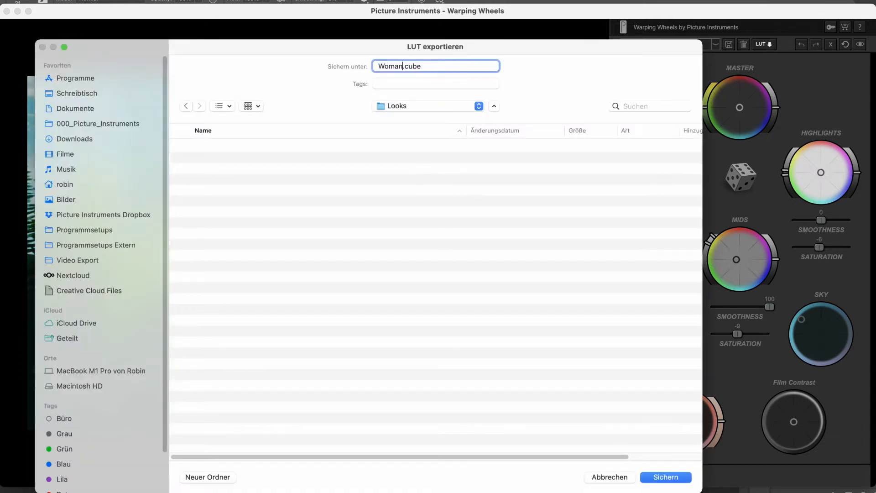
{"action": "type", "text": "eranda"}
{"action": "left_click", "coordinate": [665, 476]}
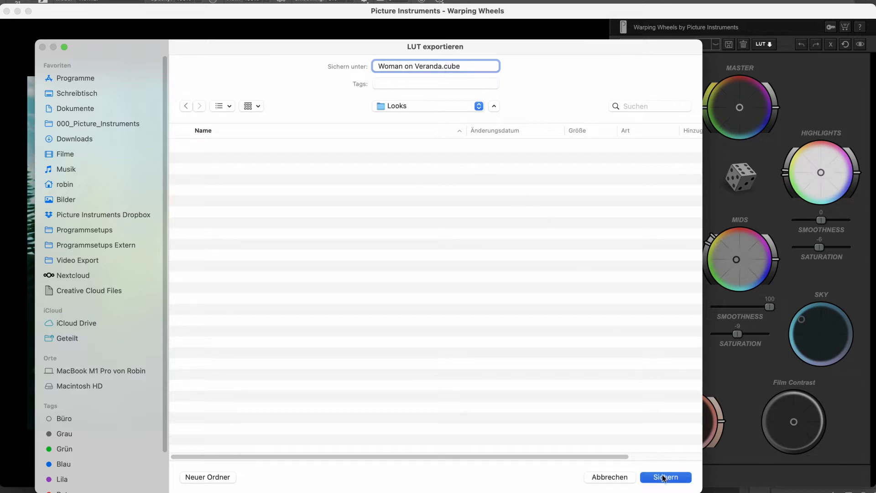
- Reset all Warping Wheels settings and close the filter window
{"action": "left_click", "coordinate": [845, 44]}
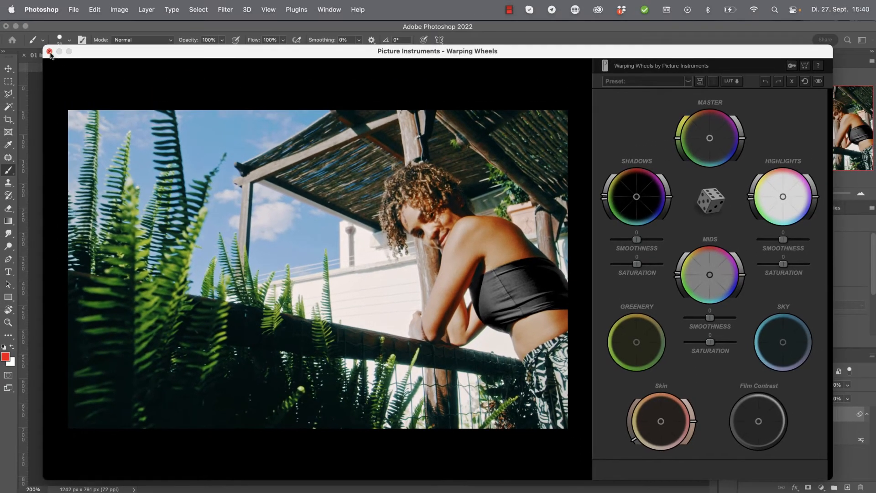
{"action": "left_click", "coordinate": [50, 51]}
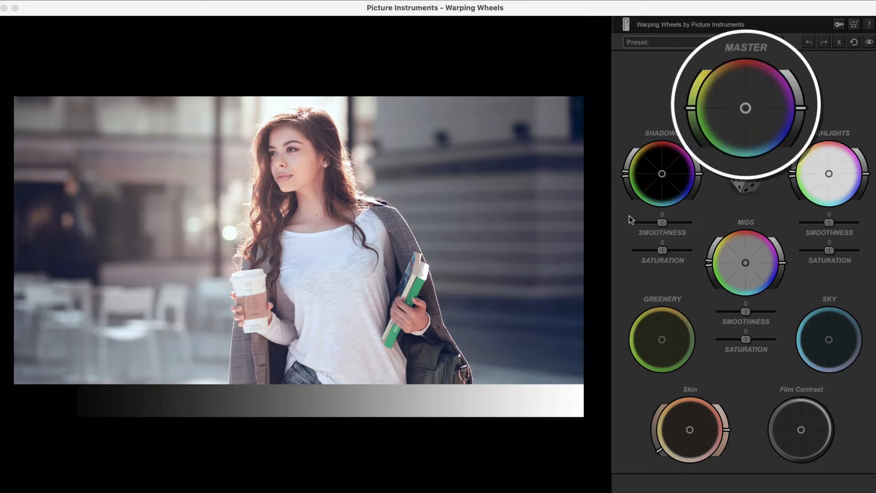
- Tint the street portrait warm red-orange with the Master wheel, then slightly lower its global chroma and luminance
{"action": "mouse_move", "coordinate": [746, 108]}
{"action": "left_mouse_down"}
{"action": "mouse_move", "coordinate": [759, 91]}
{"action": "mouse_move", "coordinate": [741, 92]}
{"action": "left_mouse_up"}
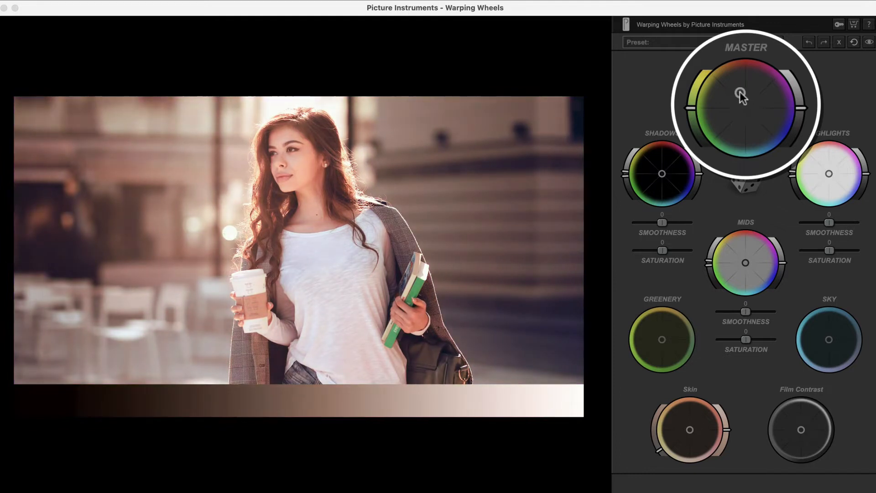
{"action": "mouse_move", "coordinate": [690, 108]}
{"action": "left_mouse_down"}
{"action": "mouse_move", "coordinate": [693, 93]}
{"action": "mouse_move", "coordinate": [694, 141]}
{"action": "mouse_move", "coordinate": [691, 115]}
{"action": "left_mouse_up"}
{"action": "left_click_drag", "start_coordinate": [800, 109], "coordinate": [800, 111]}
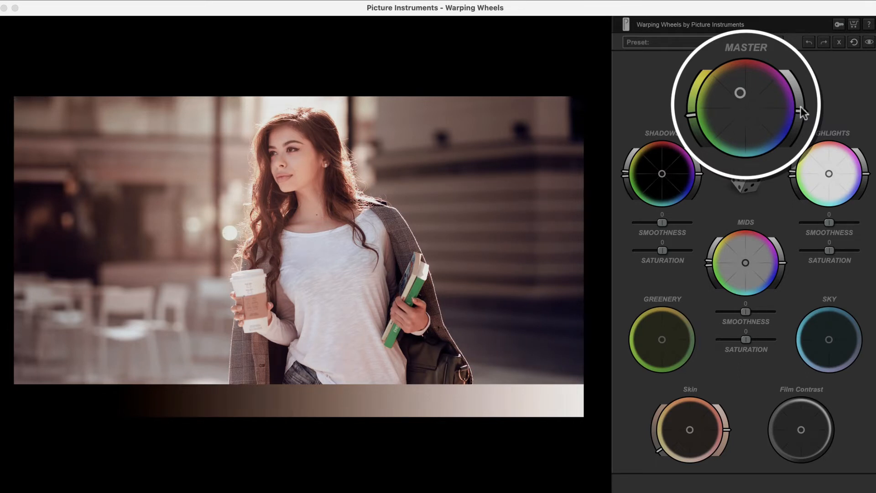
- Reset the Master wheel's luminance, color tint and chroma to their defaults
{"action": "double_click", "coordinate": [801, 109]}
{"action": "double_click", "coordinate": [741, 93]}
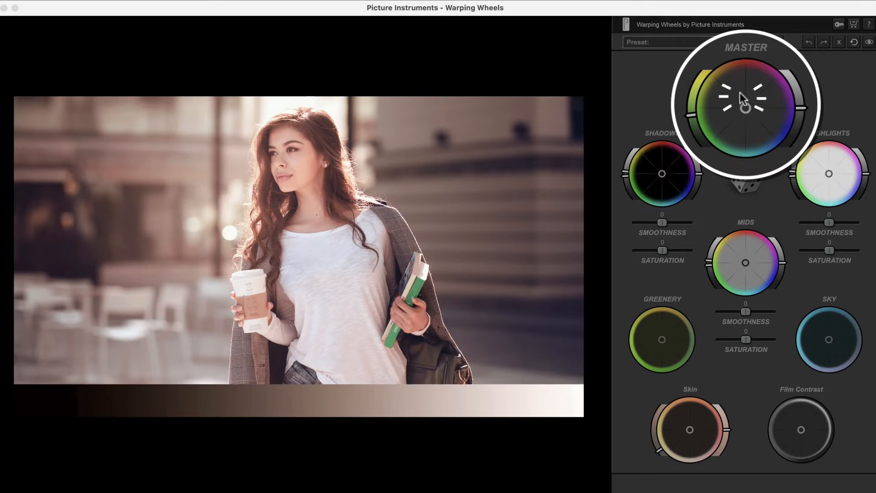
{"action": "double_click", "coordinate": [691, 117]}
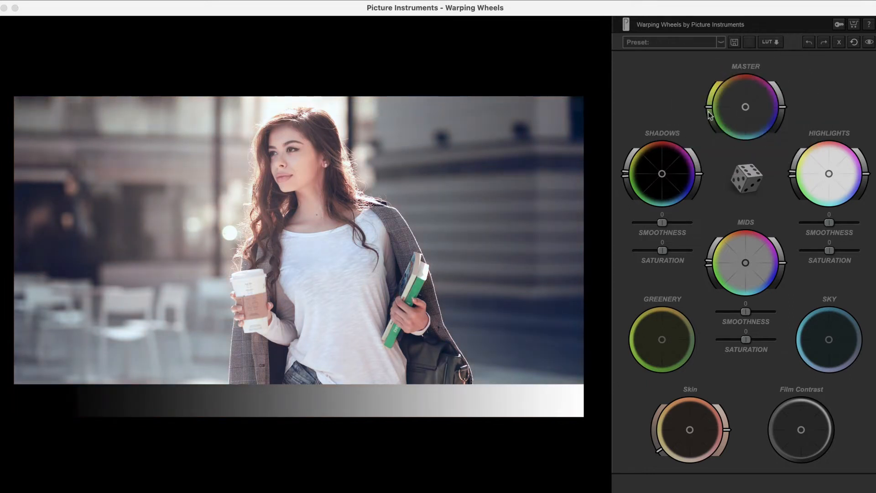
- Tint the shadows blue, the mids orange and the highlights cyan-green with their color wheels
{"action": "left_click_drag", "start_coordinate": [662, 173], "coordinate": [669, 189]}
{"action": "left_click_drag", "start_coordinate": [745, 263], "coordinate": [739, 256]}
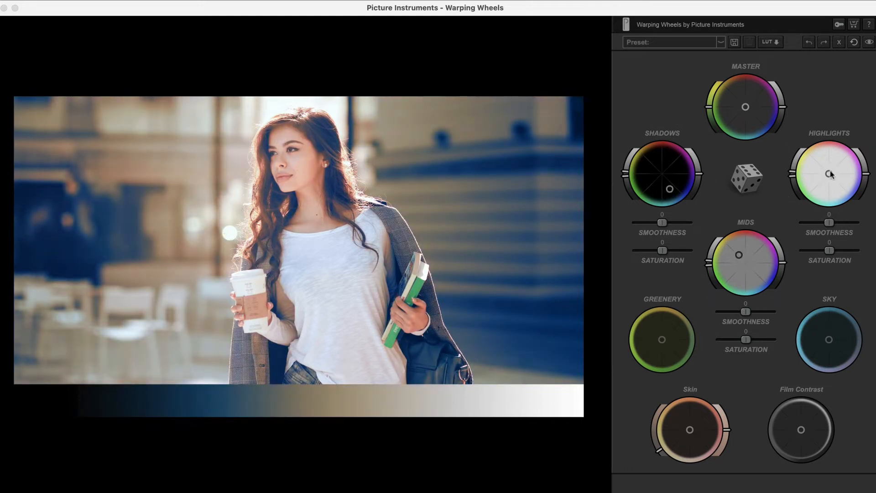
{"action": "left_click_drag", "start_coordinate": [830, 176], "coordinate": [820, 188]}
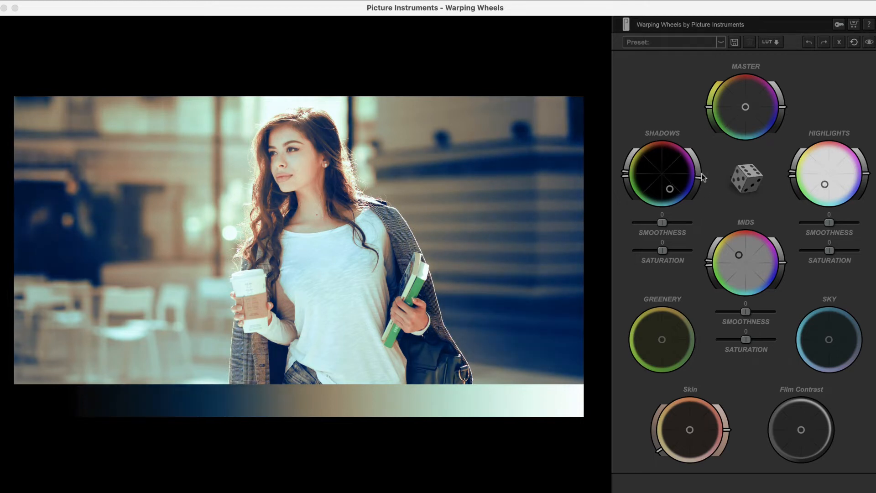
- Lower the lightness of the shadows and fine-tune the tonal ranges of the shadows, mids and highlights
{"action": "left_click_drag", "start_coordinate": [703, 173], "coordinate": [703, 183]}
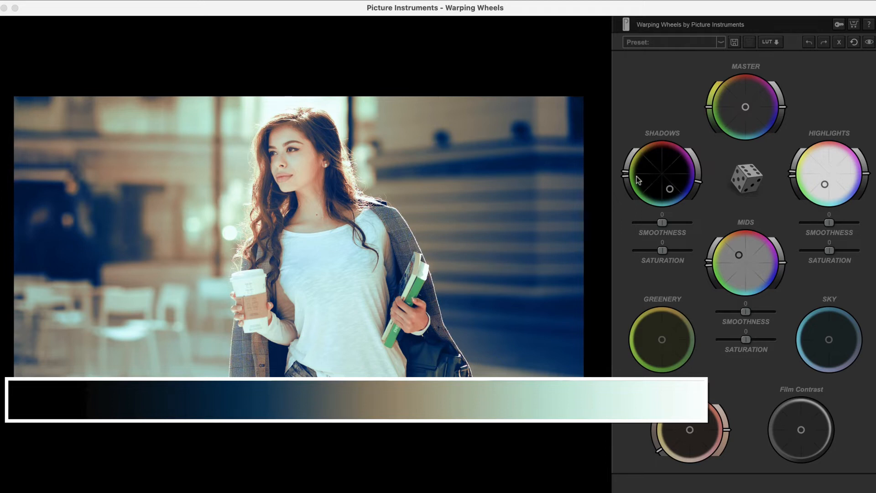
{"action": "mouse_move", "coordinate": [625, 175]}
{"action": "left_mouse_down"}
{"action": "mouse_move", "coordinate": [634, 140]}
{"action": "mouse_move", "coordinate": [627, 187]}
{"action": "mouse_move", "coordinate": [628, 172]}
{"action": "left_mouse_up"}
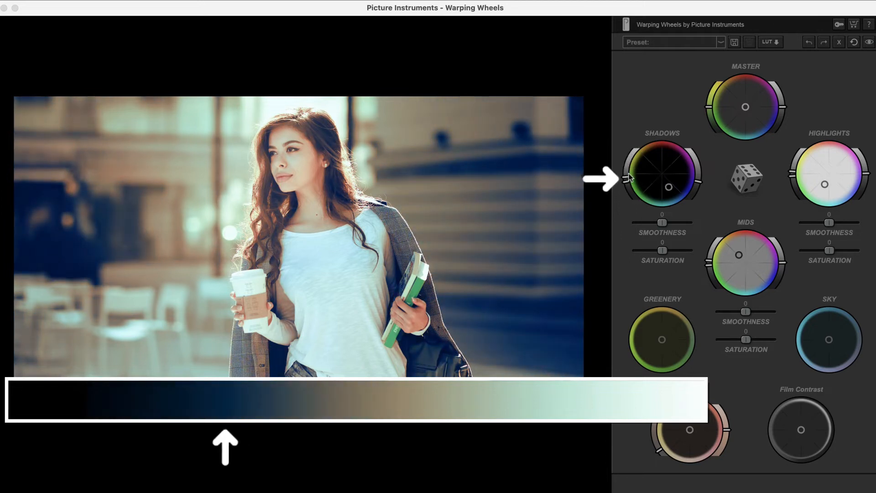
{"action": "mouse_move", "coordinate": [710, 269]}
{"action": "left_mouse_down"}
{"action": "mouse_move", "coordinate": [708, 283]}
{"action": "mouse_move", "coordinate": [718, 224]}
{"action": "mouse_move", "coordinate": [709, 263]}
{"action": "left_mouse_up"}
{"action": "mouse_move", "coordinate": [791, 174]}
{"action": "left_mouse_down"}
{"action": "mouse_move", "coordinate": [793, 195]}
{"action": "mouse_move", "coordinate": [799, 136]}
{"action": "mouse_move", "coordinate": [792, 173]}
{"action": "left_mouse_up"}
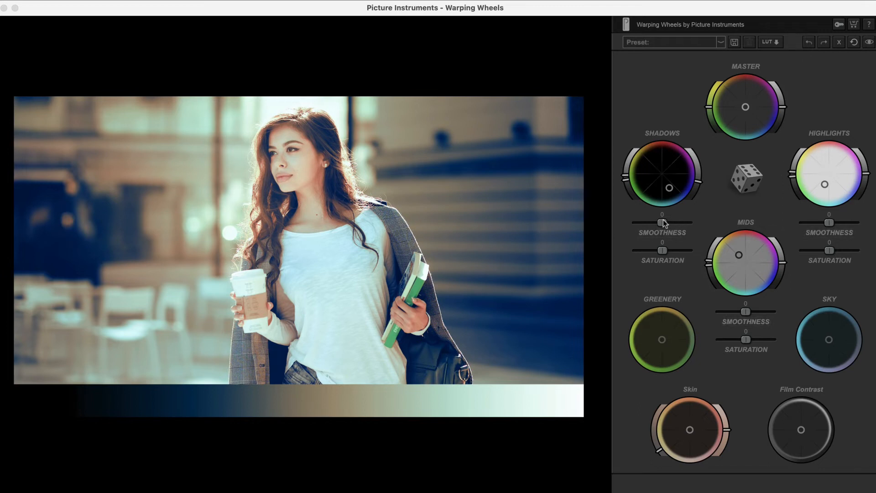
- Set the smoothness to 2 for the shadows, -88 for the mids and -82 for the highlights
{"action": "left_click_drag", "start_coordinate": [664, 220], "coordinate": [692, 223]}
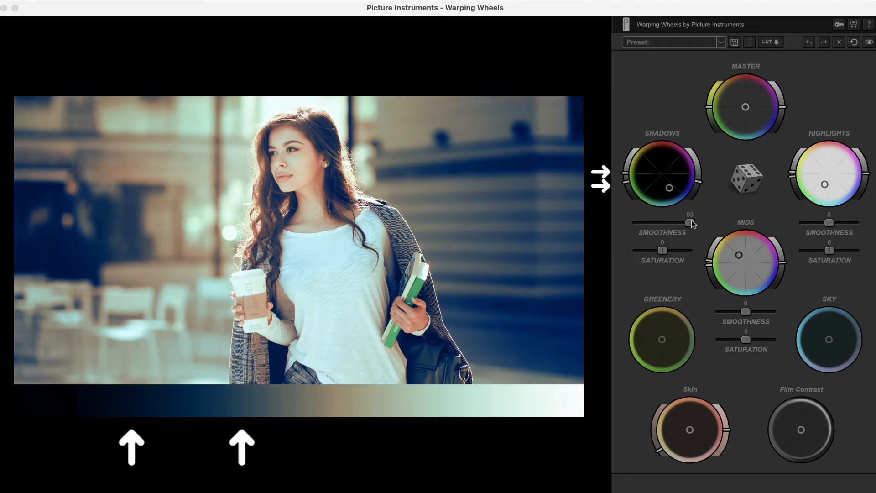
{"action": "left_click_drag", "start_coordinate": [692, 223], "coordinate": [664, 223]}
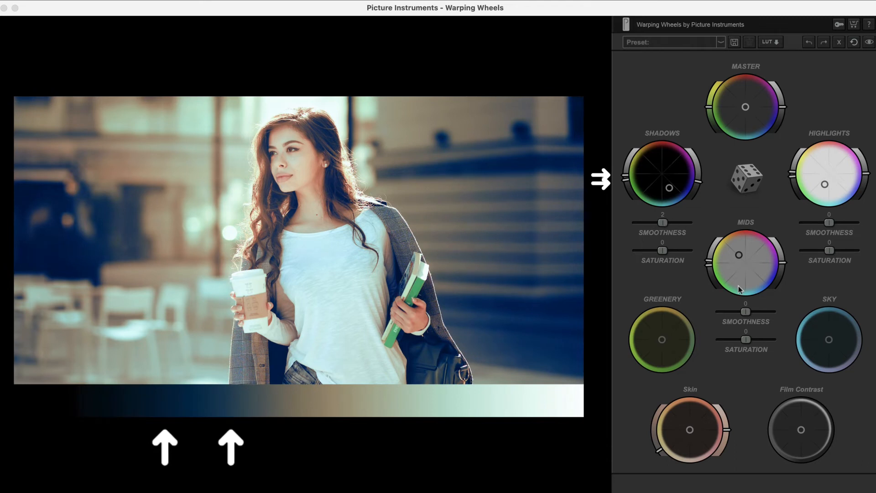
{"action": "left_click_drag", "start_coordinate": [740, 311], "coordinate": [719, 313]}
{"action": "left_click_drag", "start_coordinate": [831, 223], "coordinate": [805, 226]}
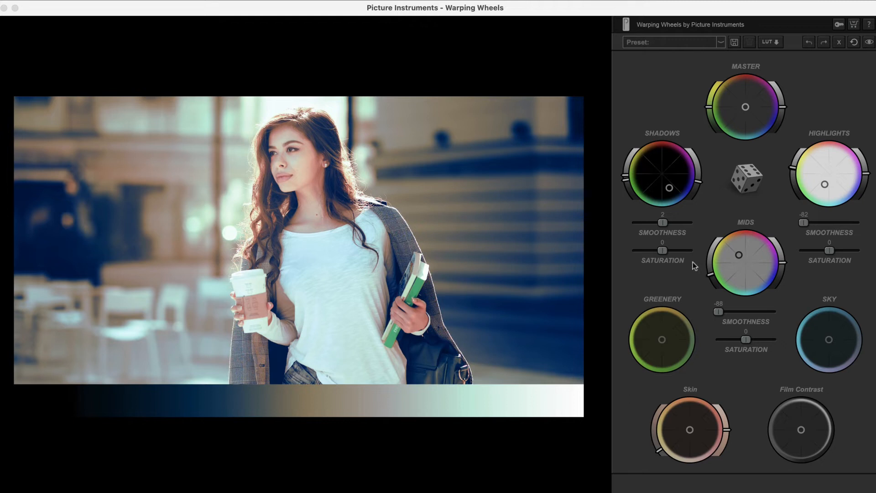
- Set the saturation to -4 for the shadows and 14 for the mids, and undo a trial change to the highlights saturation
{"action": "mouse_move", "coordinate": [662, 251]}
{"action": "left_mouse_down"}
{"action": "mouse_move", "coordinate": [638, 251]}
{"action": "mouse_move", "coordinate": [661, 254]}
{"action": "left_mouse_up"}
{"action": "mouse_move", "coordinate": [747, 340]}
{"action": "left_mouse_down"}
{"action": "mouse_move", "coordinate": [718, 342]}
{"action": "mouse_move", "coordinate": [751, 342]}
{"action": "left_mouse_up"}
{"action": "mouse_move", "coordinate": [830, 249]}
{"action": "left_mouse_down"}
{"action": "mouse_move", "coordinate": [843, 248]}
{"action": "mouse_move", "coordinate": [831, 252]}
{"action": "left_mouse_up"}
{"action": "key", "text": "super+z"}
- Shift the mids color to a strong blue and reset the mids smoothness to 0
{"action": "left_click_drag", "start_coordinate": [741, 256], "coordinate": [744, 269]}
{"action": "double_click", "coordinate": [718, 312]}
{"action": "left_click_drag", "start_coordinate": [753, 281], "coordinate": [756, 284]}
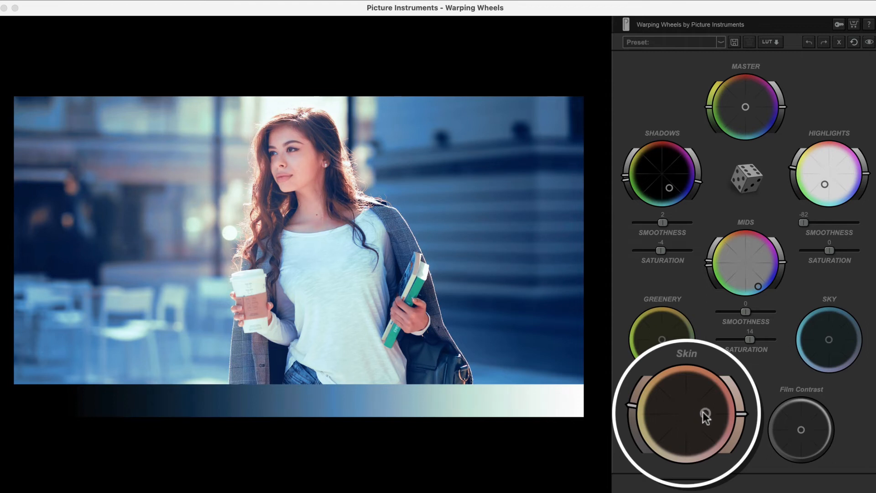
- Shift the skin tones toward orange with the Skin wheel and raise their lightness
{"action": "left_click_drag", "start_coordinate": [686, 426], "coordinate": [676, 406]}
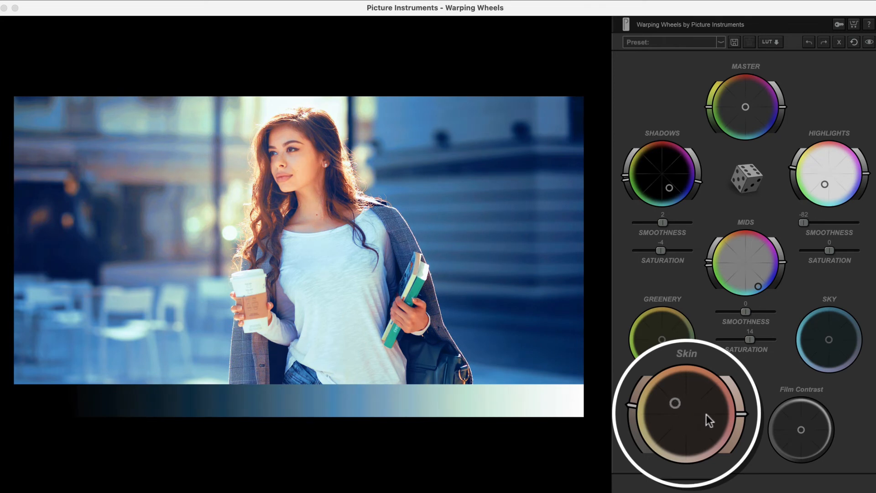
{"action": "left_click_drag", "start_coordinate": [743, 413], "coordinate": [746, 391]}
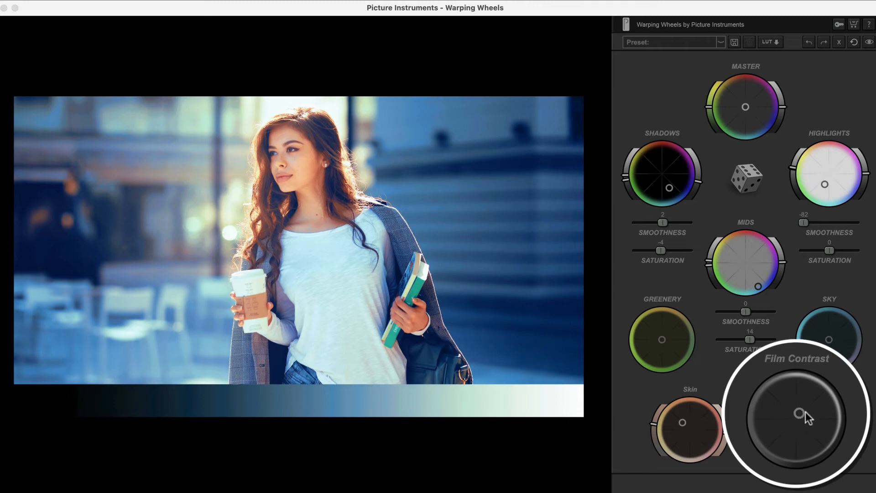
- Increase the portrait's contrast with the Film Contrast wheel and close the Warping Wheels window
{"action": "left_click_drag", "start_coordinate": [834, 413], "coordinate": [799, 385]}
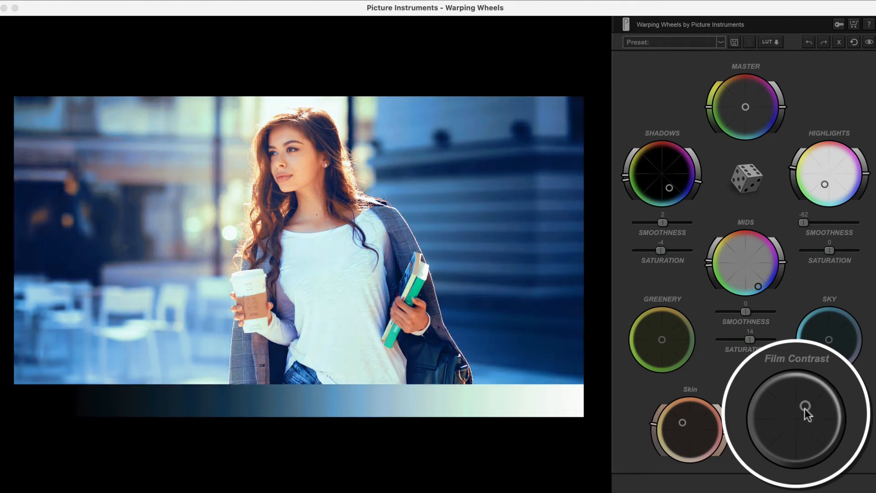
{"action": "left_click_drag", "start_coordinate": [804, 425], "coordinate": [791, 400]}
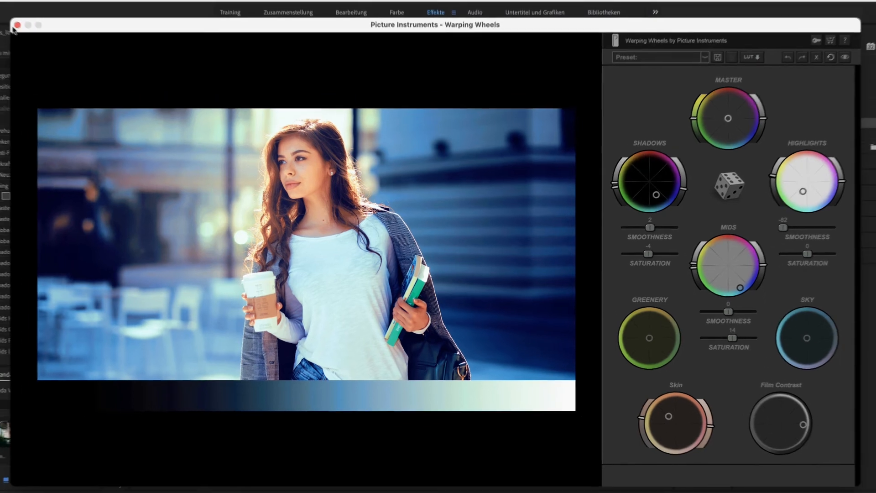
{"action": "left_click", "coordinate": [17, 25]}
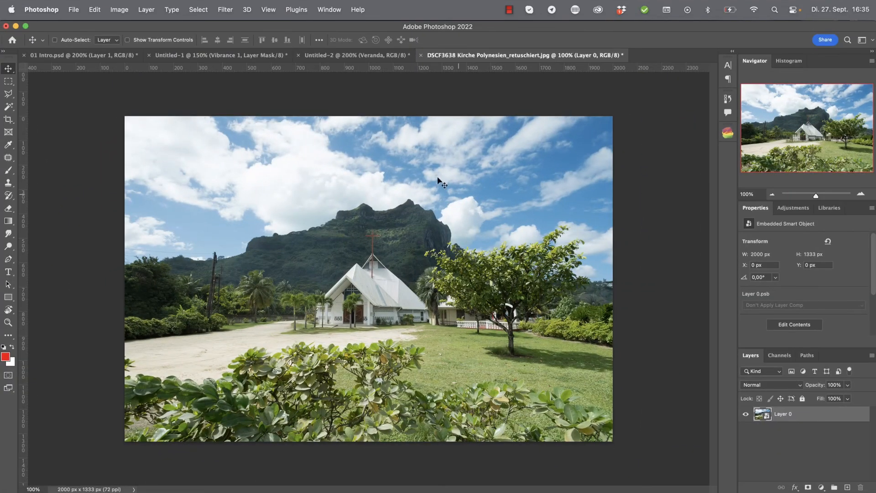
- In Photoshop, open the Warping Wheels filter from Picture Instruments on the church landscape photo
{"action": "left_click", "coordinate": [229, 11]}
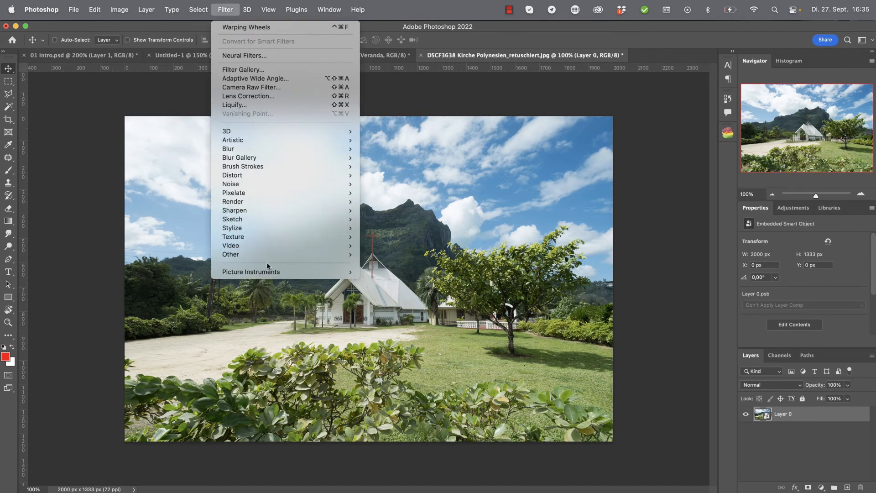
{"action": "mouse_move", "coordinate": [270, 272]}
{"action": "left_click", "coordinate": [399, 290]}
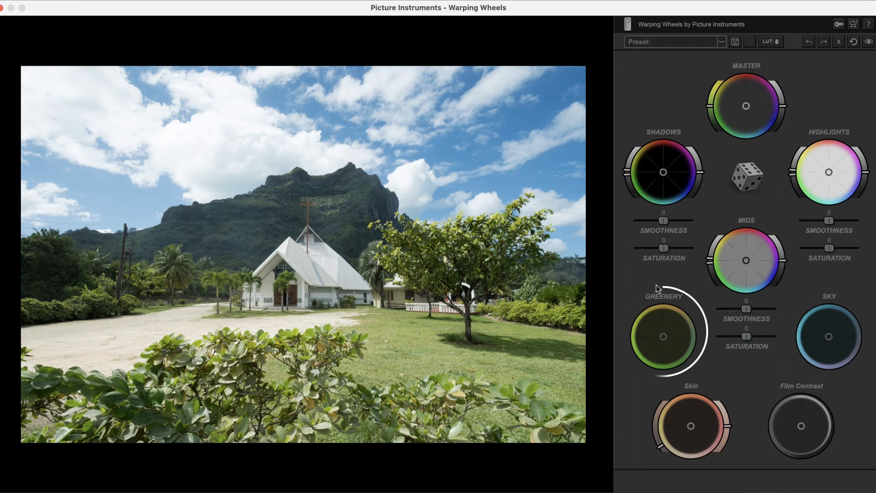
- Shift the sky to a darker teal with the Sky wheel and the vegetation to autumn yellow with the Greenery wheel
{"action": "left_click_drag", "start_coordinate": [664, 339], "coordinate": [644, 355]}
{"action": "left_click_drag", "start_coordinate": [830, 337], "coordinate": [851, 362]}
{"action": "left_click_drag", "start_coordinate": [856, 336], "coordinate": [845, 329]}
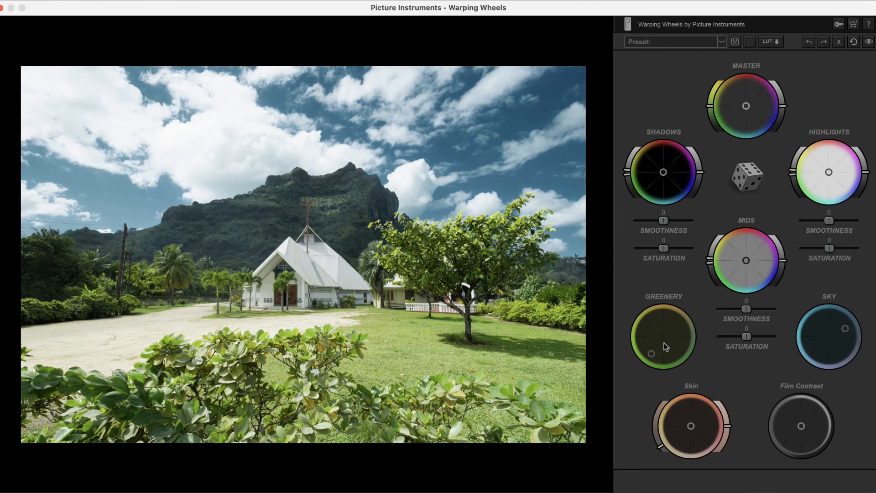
{"action": "left_click_drag", "start_coordinate": [651, 354], "coordinate": [664, 310]}
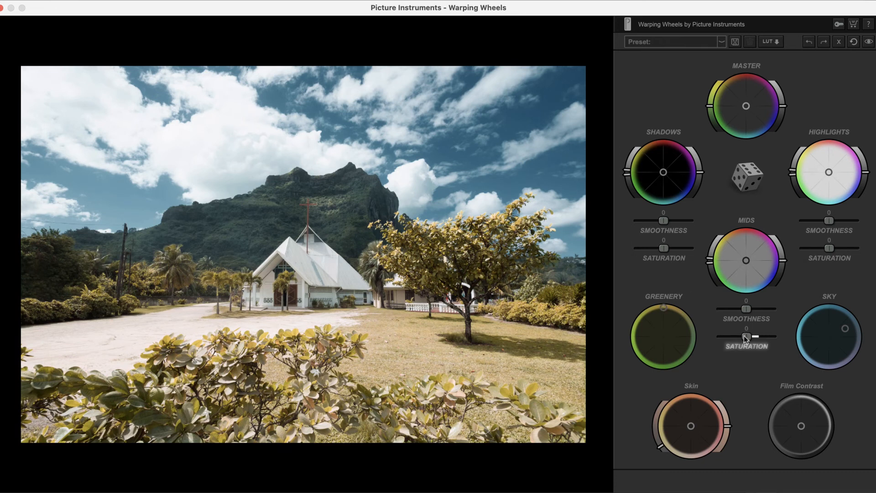
- Set the mids saturation to 100 and shift the Sky wheel slightly further outward
{"action": "left_click_drag", "start_coordinate": [746, 339], "coordinate": [777, 340]}
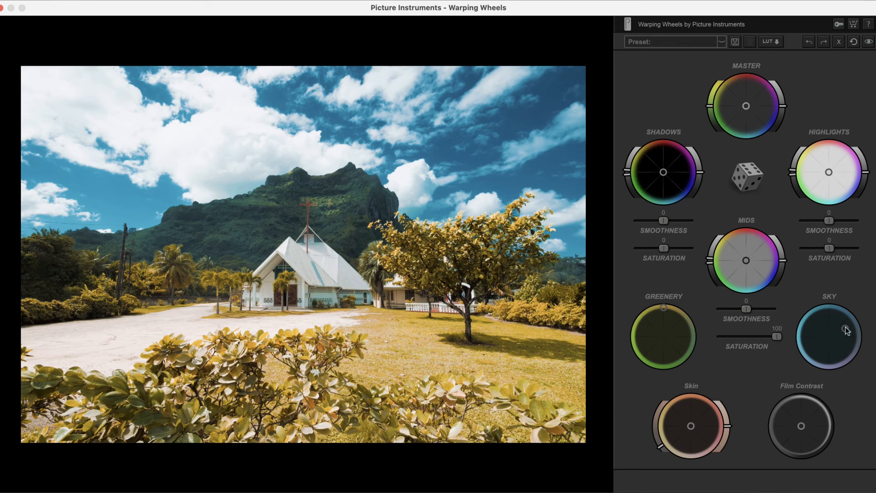
{"action": "mouse_move", "coordinate": [846, 329]}
{"action": "left_mouse_down"}
{"action": "mouse_move", "coordinate": [843, 321]}
{"action": "mouse_move", "coordinate": [851, 330]}
{"action": "left_mouse_up"}
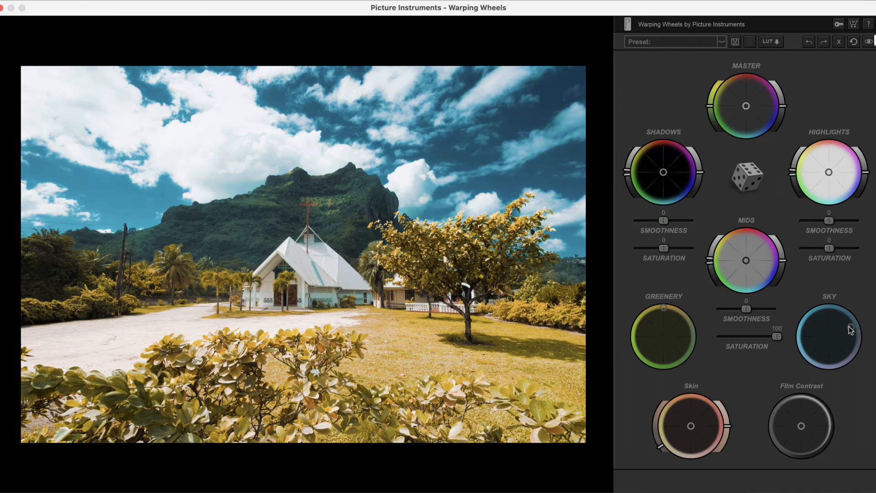
- Compare the church photo with and without the grade, and close the Warping Wheels window
{"action": "left_click", "coordinate": [869, 42]}
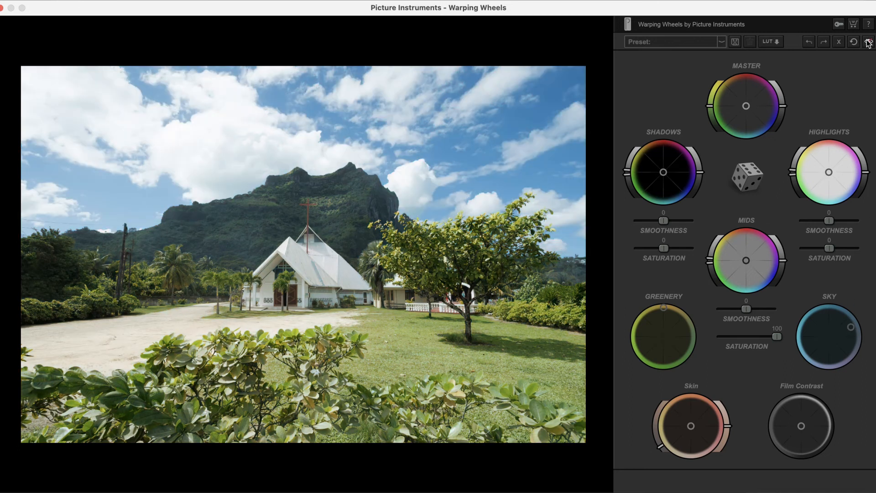
{"action": "left_click", "coordinate": [869, 42]}
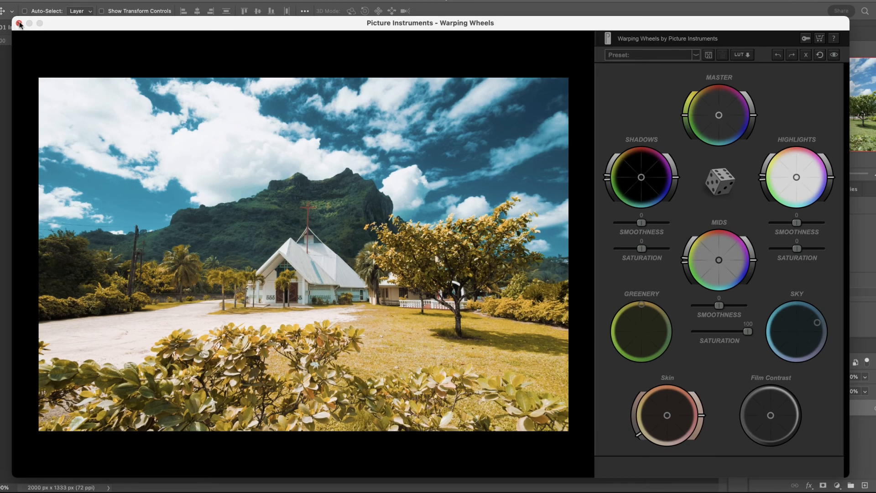
{"action": "left_click", "coordinate": [19, 23]}
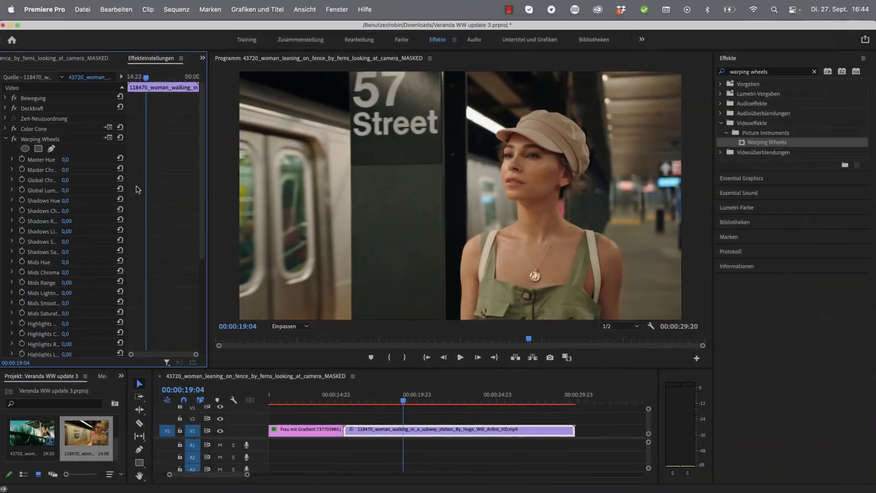
- In Premiere Pro, open Warping Wheels on the subway station clip and shift the overall color toward green-teal with the Master wheel
{"action": "left_click", "coordinate": [109, 139]}
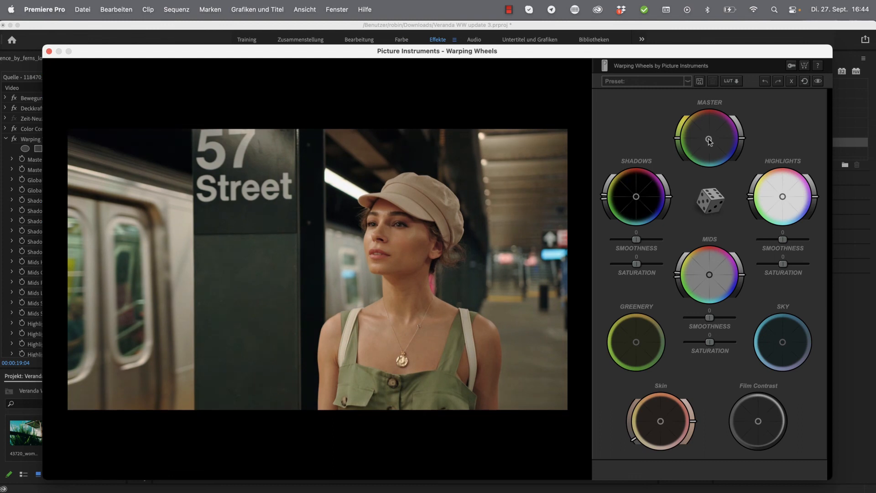
{"action": "left_click_drag", "start_coordinate": [709, 139], "coordinate": [700, 142]}
{"action": "left_click_drag", "start_coordinate": [701, 143], "coordinate": [706, 150]}
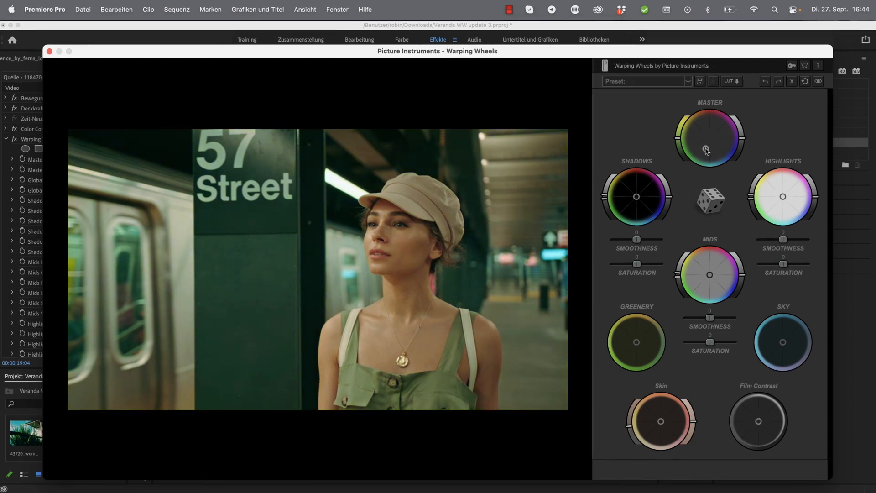